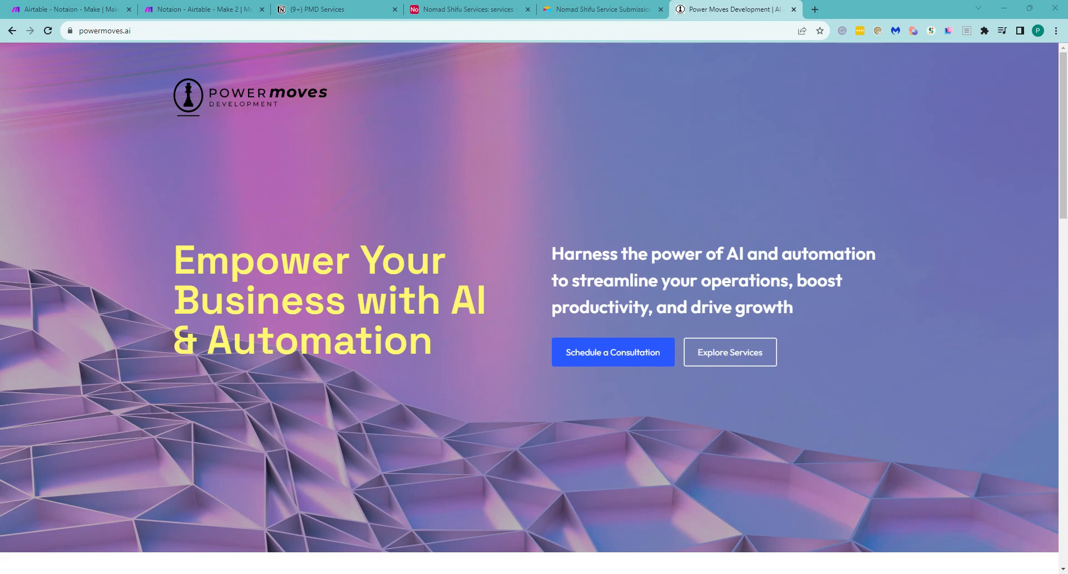
# - Switch to the Nomad Shifu Services base in Airtable and review its service submission form, filled-in public form and services grid
pyautogui.hotkey('ctrl', '4')
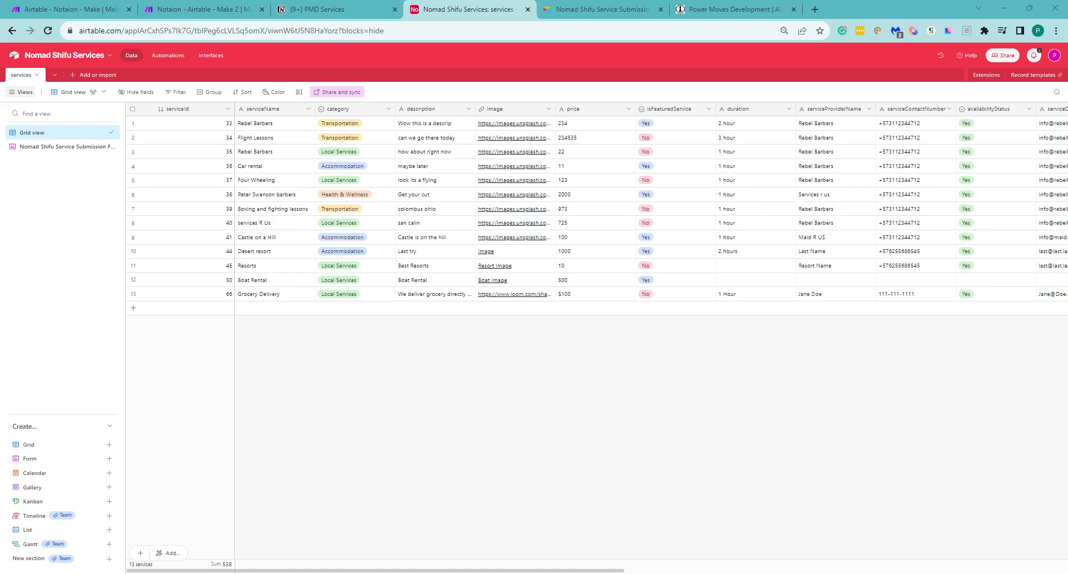
pyautogui.click(84, 146)
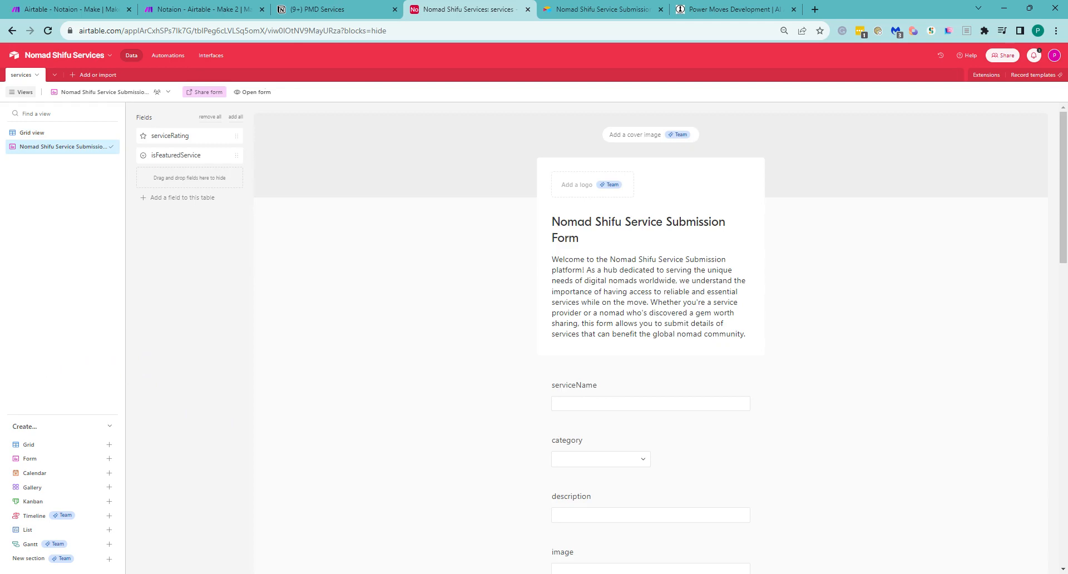
pyautogui.hotkey('ctrl', 'Tab')
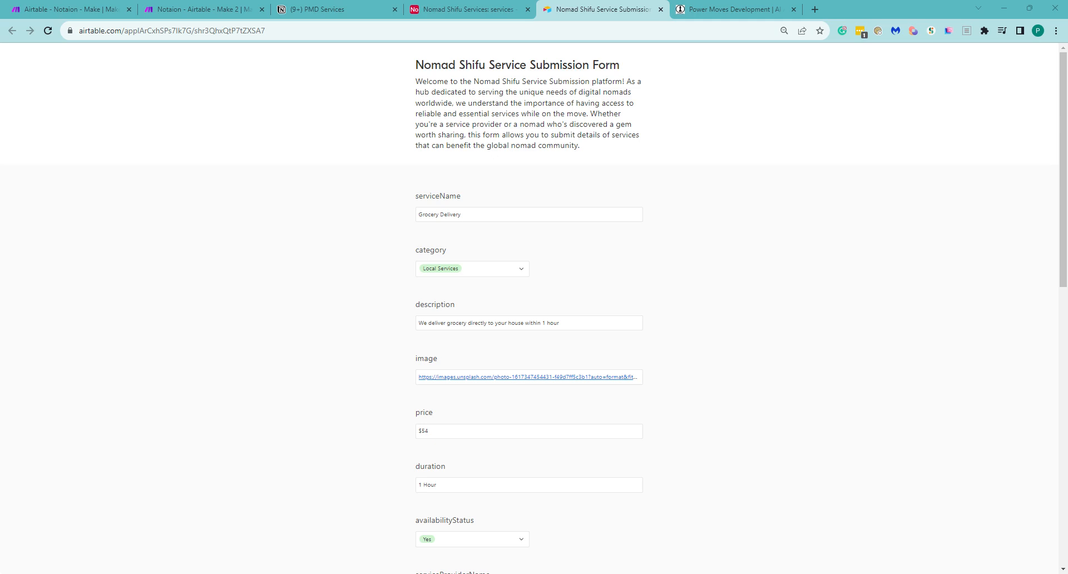
pyautogui.click(467, 9)
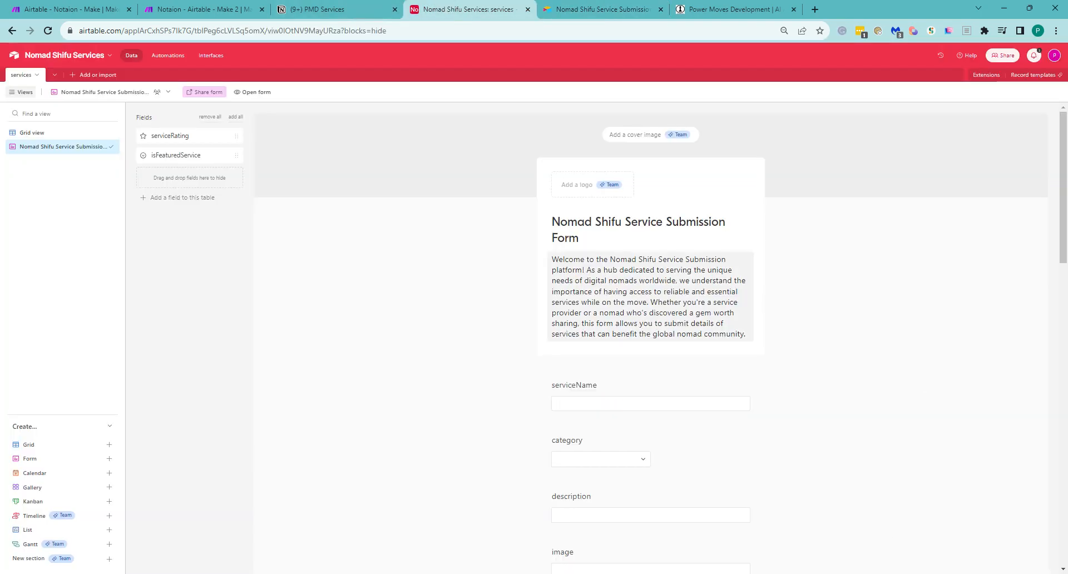
pyautogui.click(37, 133)
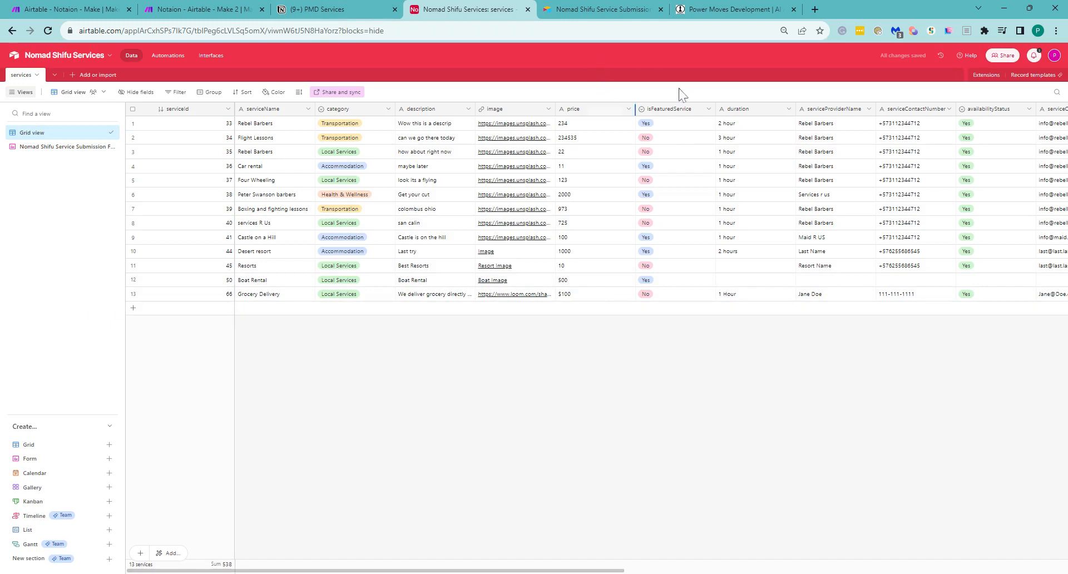
# - Submit the filled-in Grocery Delivery service form and return to the services grid in Airtable
pyautogui.click(605, 9)
pyautogui.scroll(-10, 598, 448)
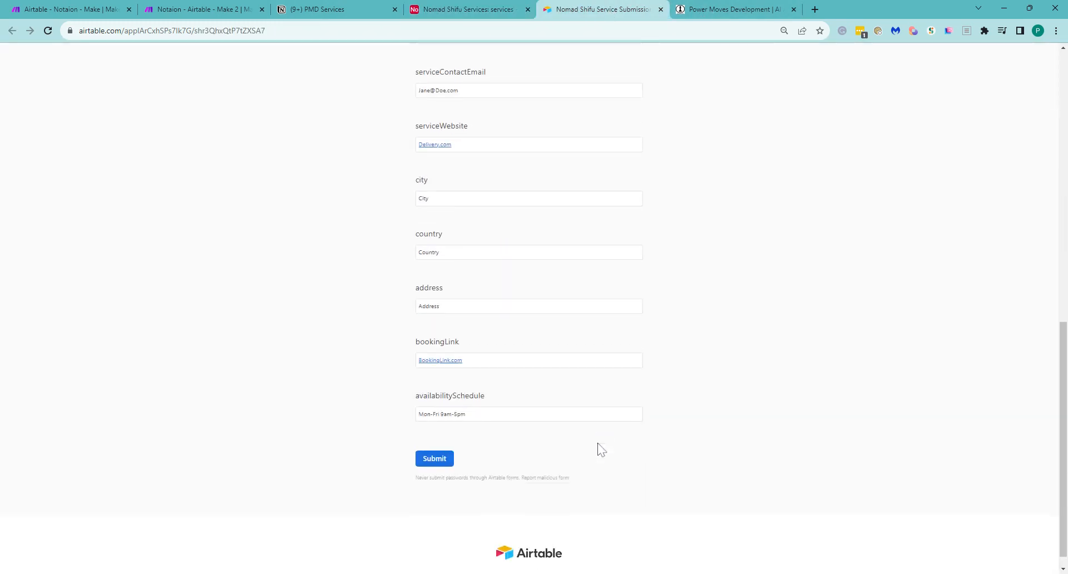
pyautogui.click(430, 446)
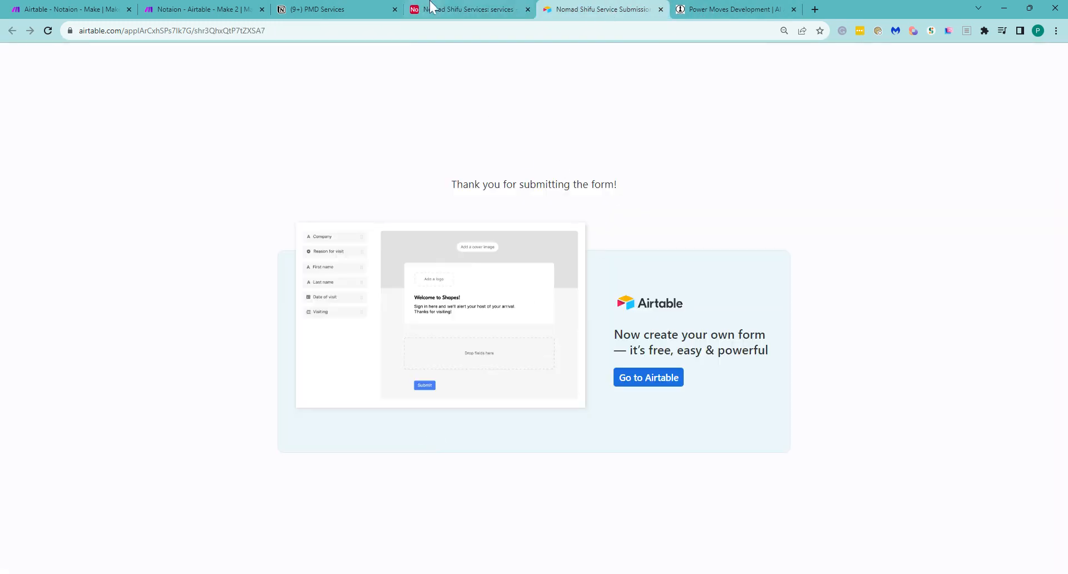
pyautogui.click(439, 10)
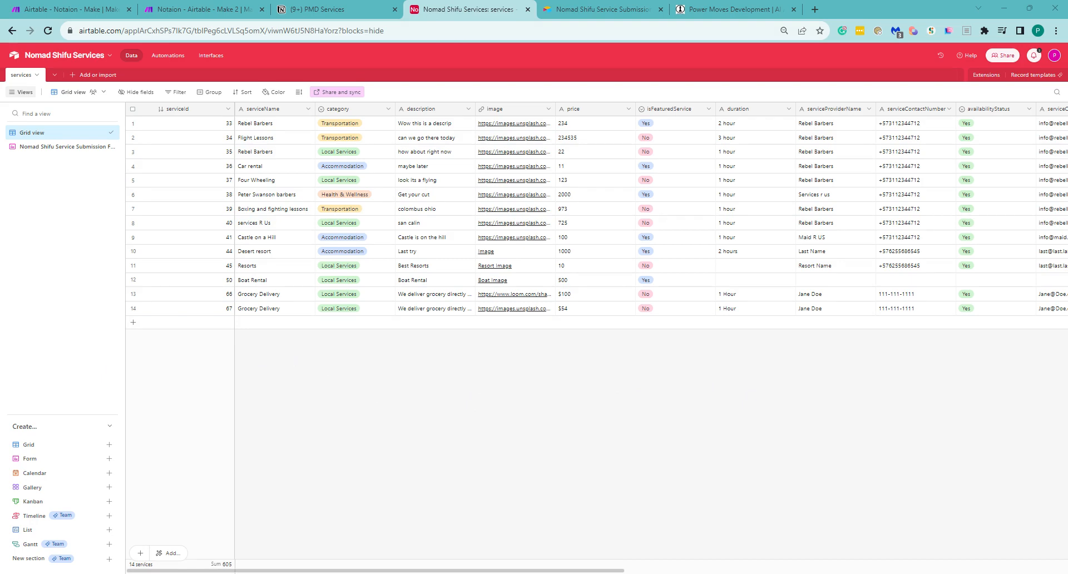
# - Switch to the PMD Services page in Notion, run Sync From Airtable, and look through the table's rows
pyautogui.hotkey('ctrl', 'shift', 'Tab')
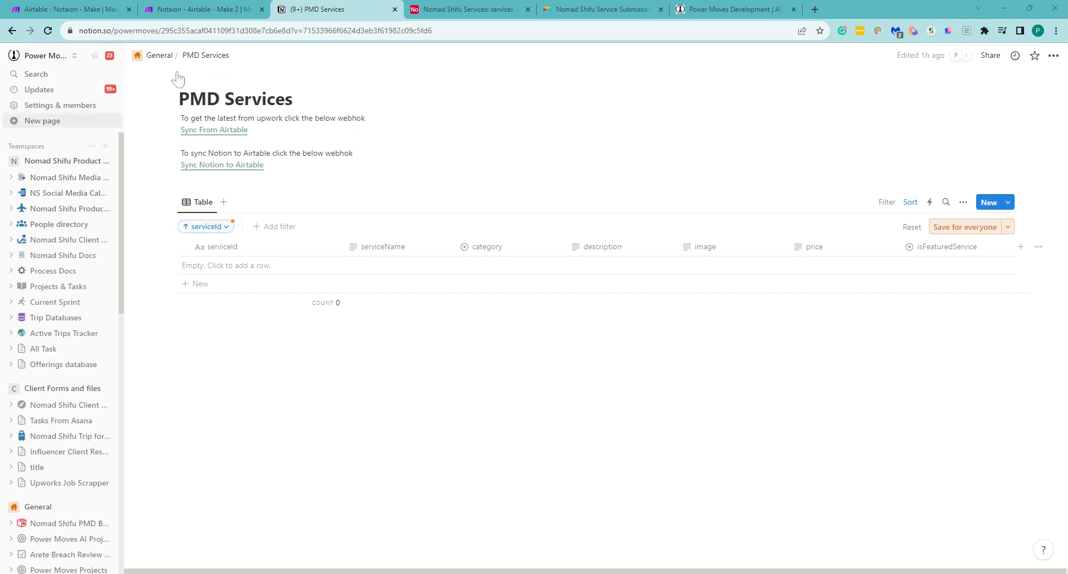
pyautogui.click(220, 131)
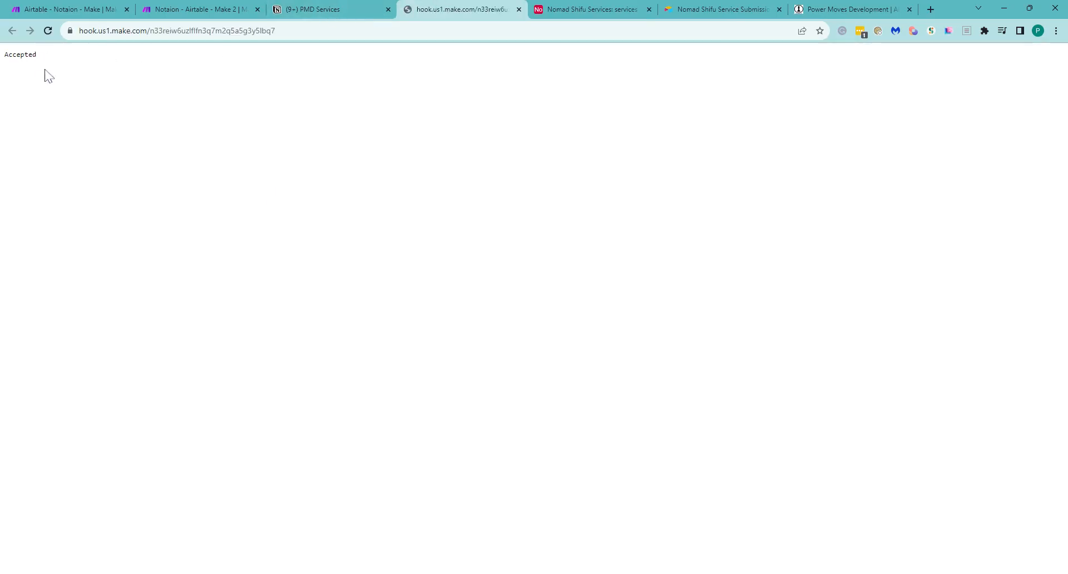
pyautogui.click(317, 9)
pyautogui.scroll(-8, 300, 395)
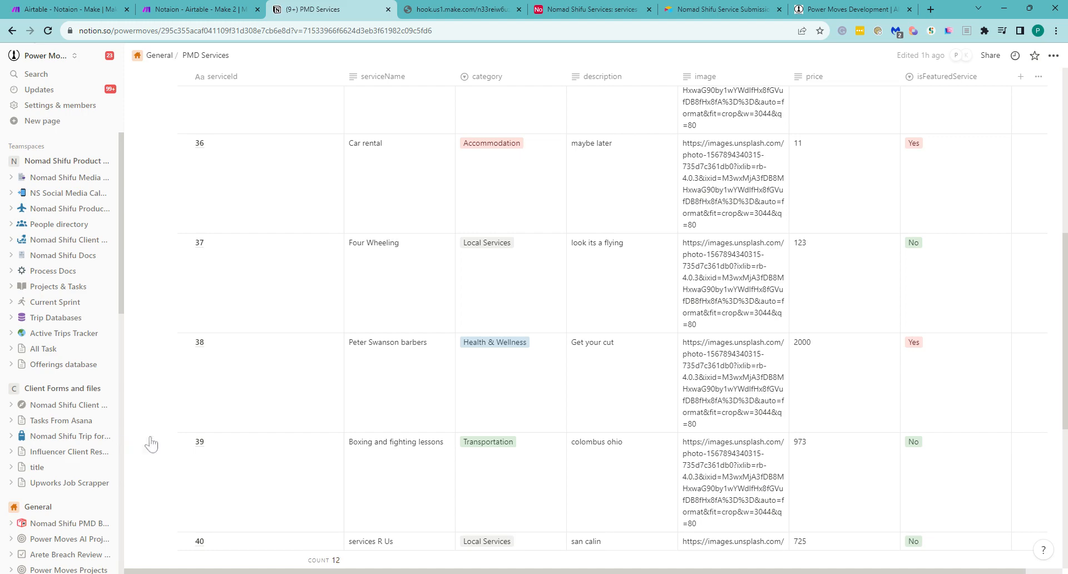
pyautogui.scroll(-7, 345, 362)
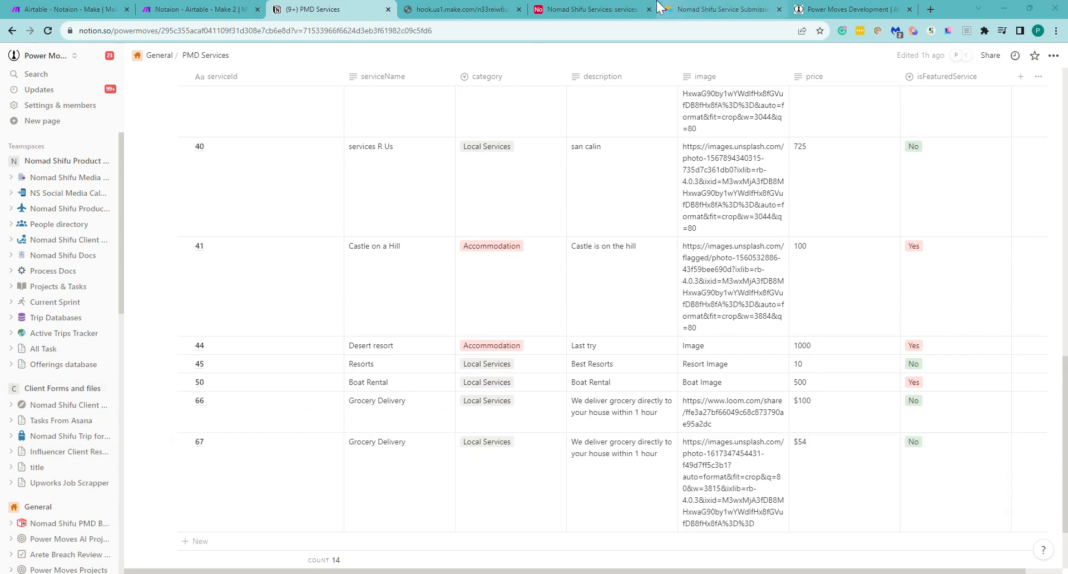
# - In the Airtable services grid, set the price of the last Grocery Delivery record to $150
pyautogui.click(597, 10)
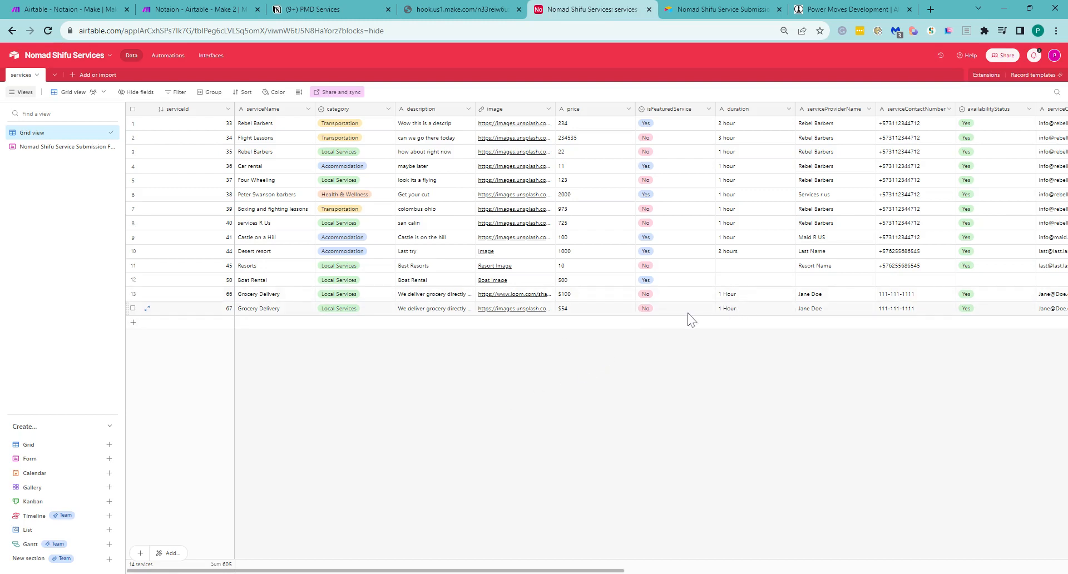
pyautogui.click(579, 311)
pyautogui.press('Return')
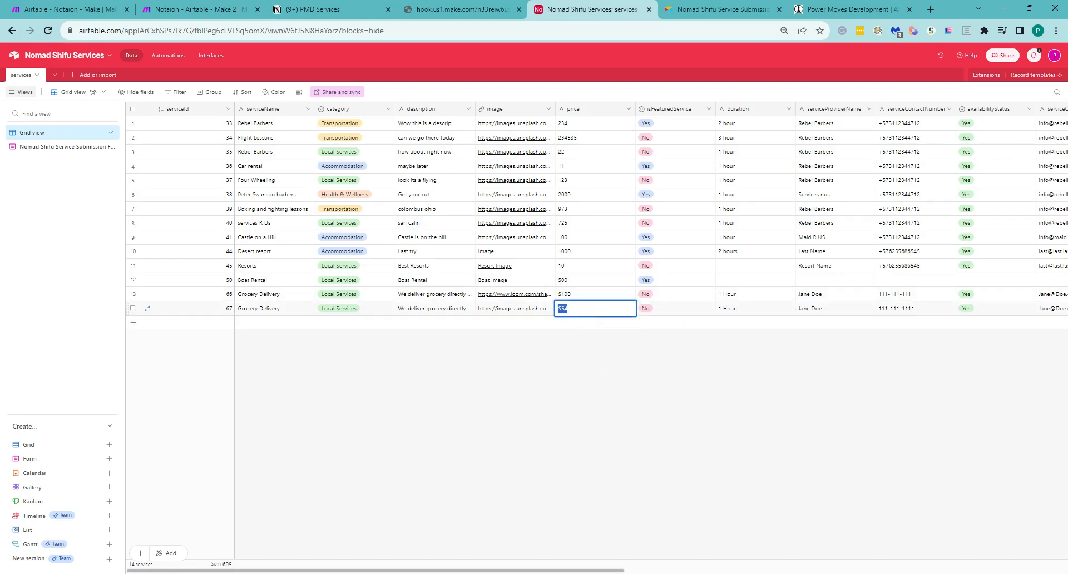
pyautogui.write('$')
pyautogui.write('100')
pyautogui.press('BackSpace')
pyautogui.press('BackSpace')
pyautogui.write('50')
pyautogui.click(566, 406)
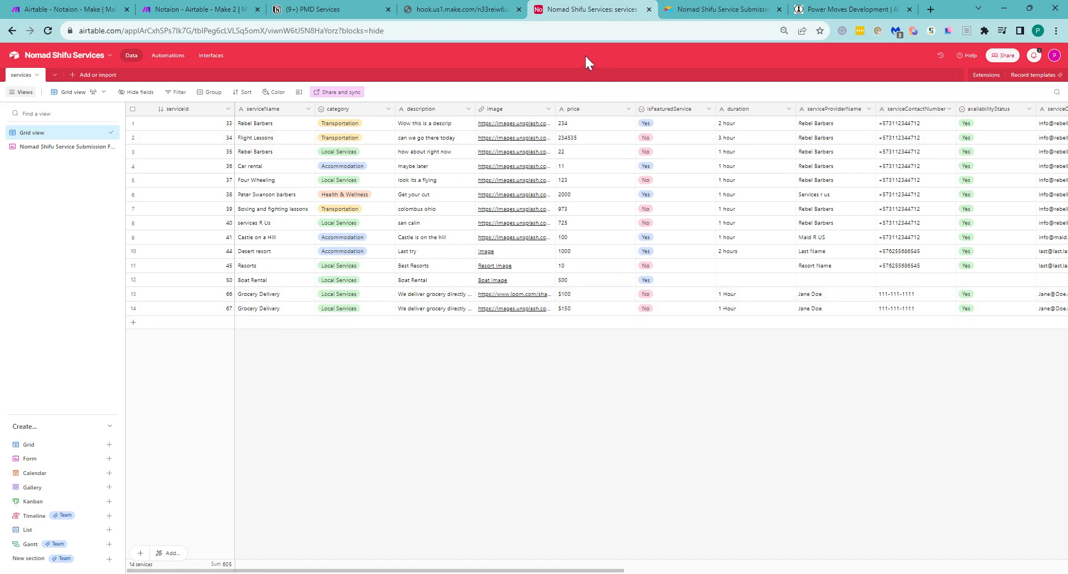
# - Run Sync From Airtable again on the Notion PMD Services page and check the last Grocery Delivery row's price
pyautogui.click(367, 8)
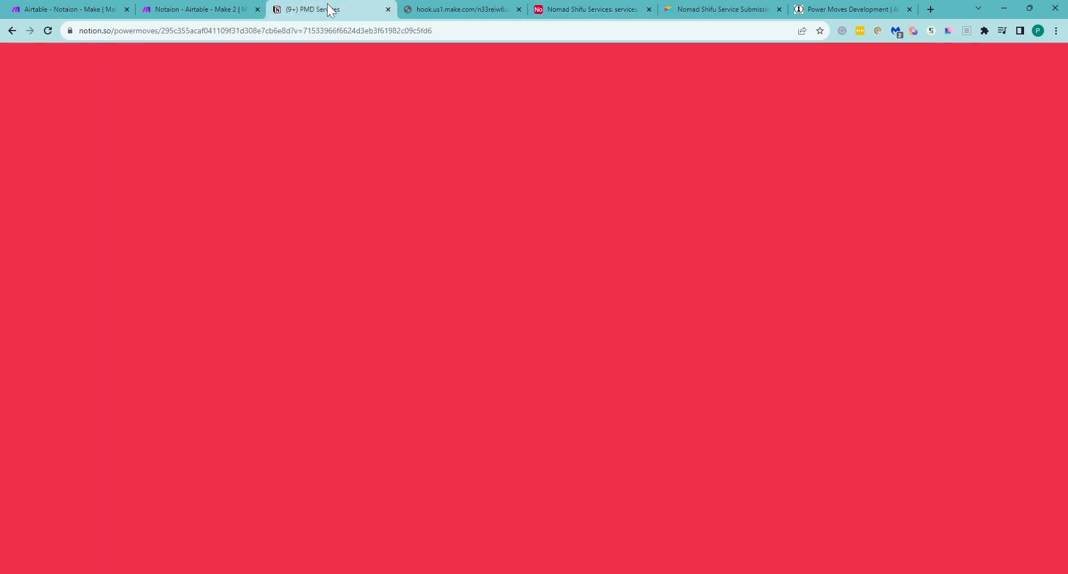
pyautogui.scroll(15, 426, 408)
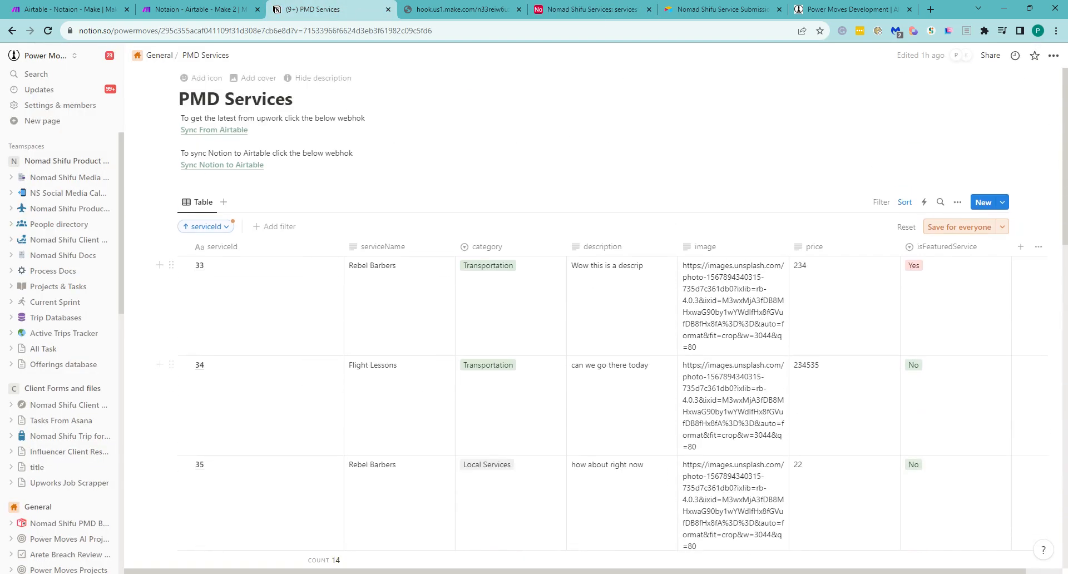
pyautogui.click(219, 130)
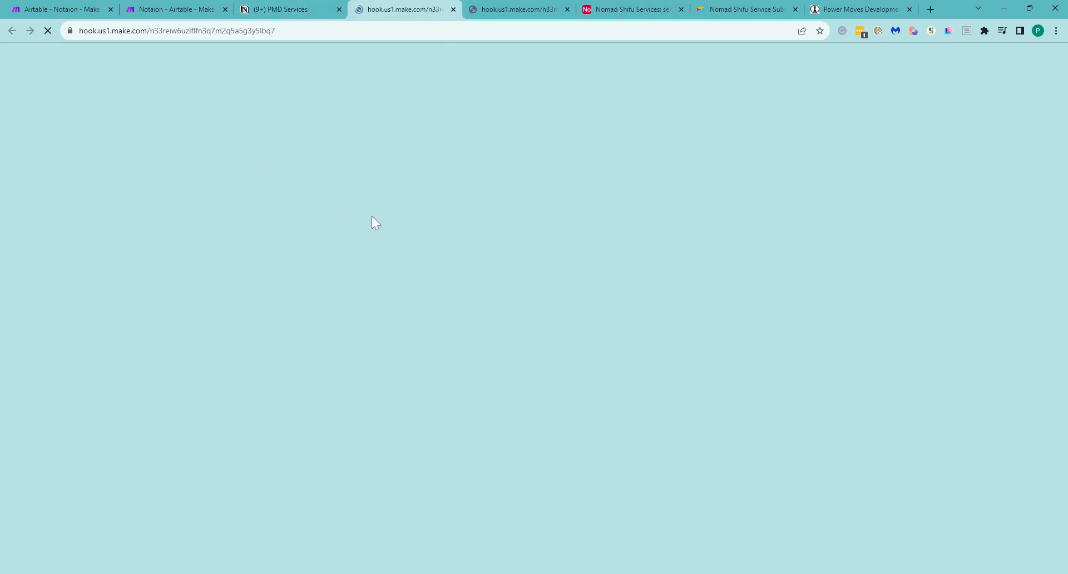
pyautogui.click(284, 9)
pyautogui.scroll(-15, 428, 465)
pyautogui.scroll(-1, 431, 466)
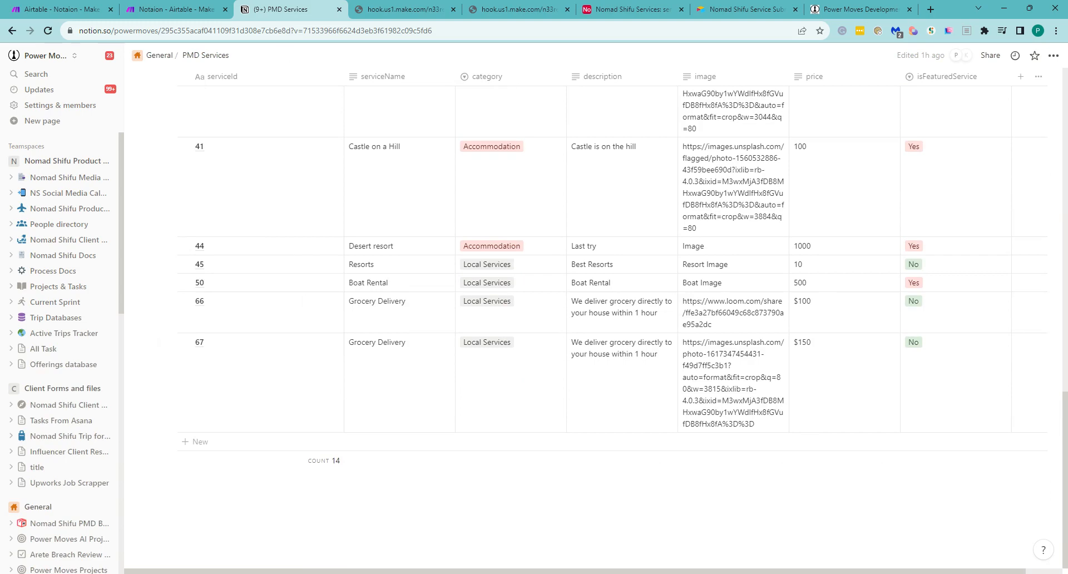
# - In the last Notion row, put the provider's full name in possessive form before "Grocery Delivery" in serviceName
pyautogui.click(374, 352)
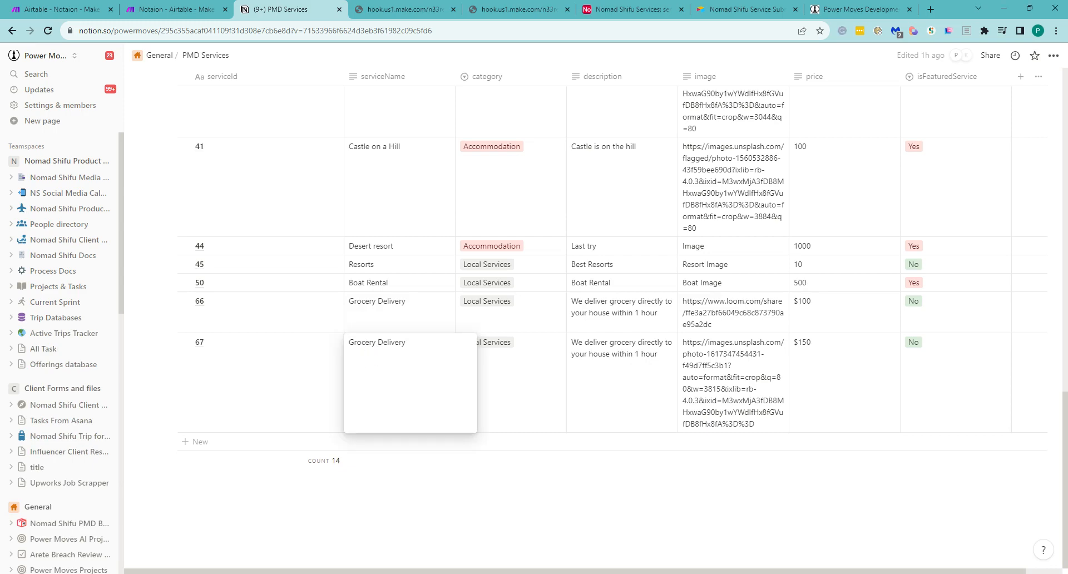
pyautogui.click(349, 342)
pyautogui.write('Joe')
pyautogui.press('BackSpace')
pyautogui.press('BackSpace')
pyautogui.press('BackSpace')
pyautogui.write("jane Doe's")
pyautogui.press('Escape')
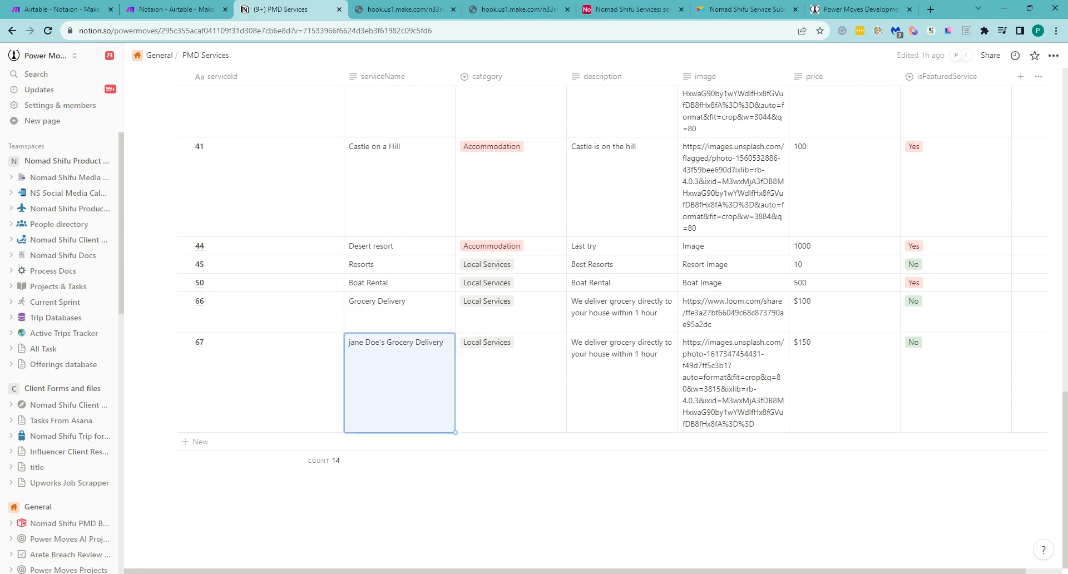
# - Run Sync Notion to Airtable from the PMD Services page and check the last record's serviceName in the Airtable grid
pyautogui.scroll(15, 434, 410)
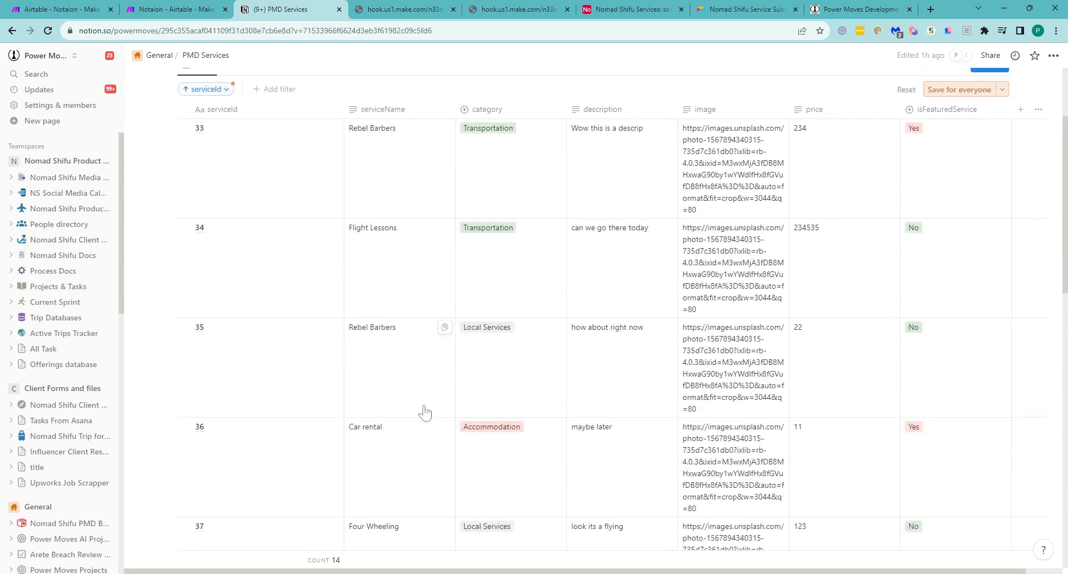
pyautogui.scroll(3, 425, 412)
pyautogui.moveTo(201, 166)
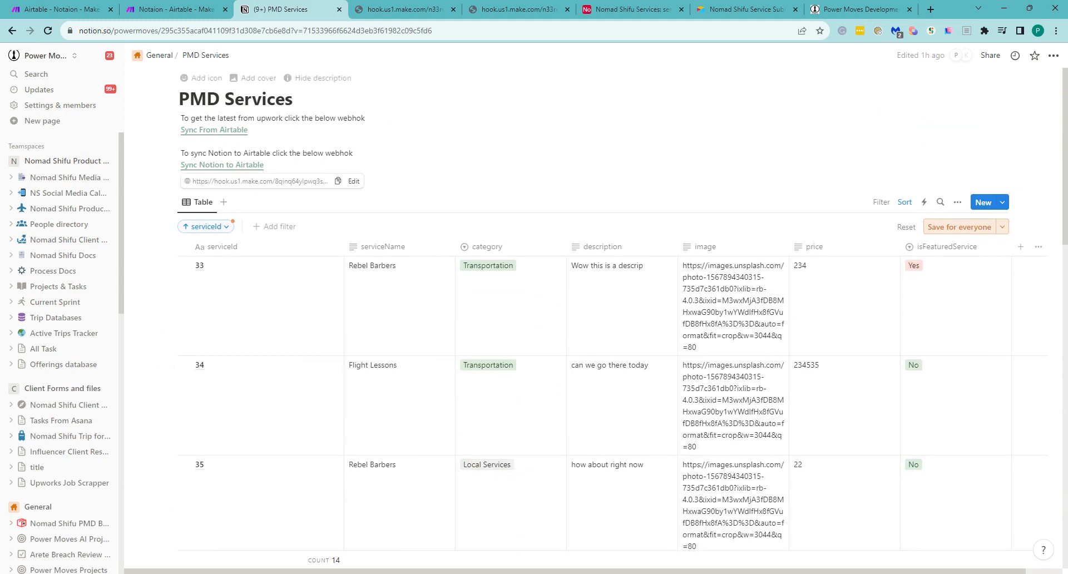
pyautogui.click(222, 165)
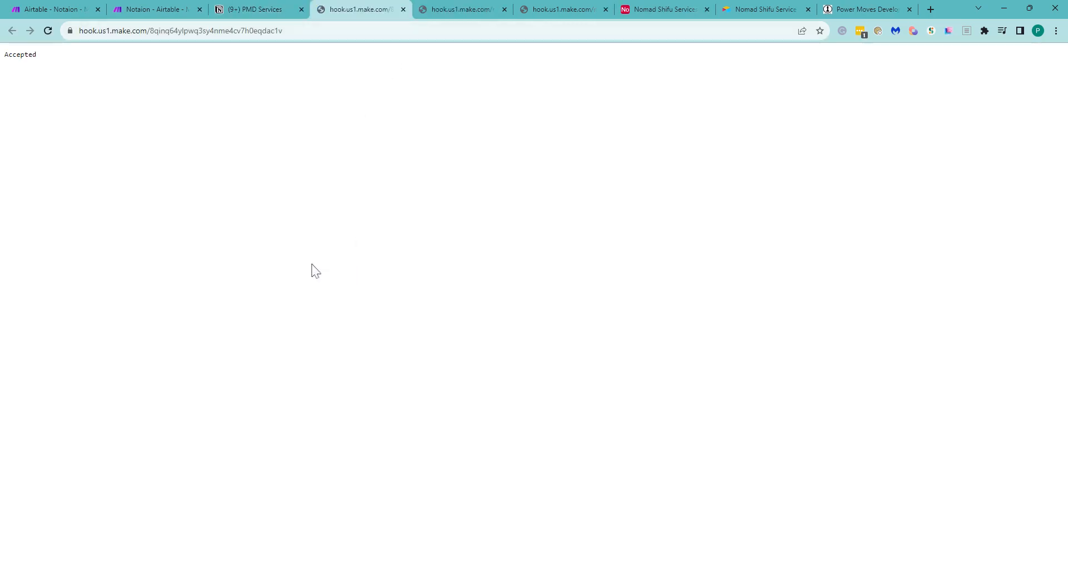
pyautogui.click(253, 9)
pyautogui.click(439, 408)
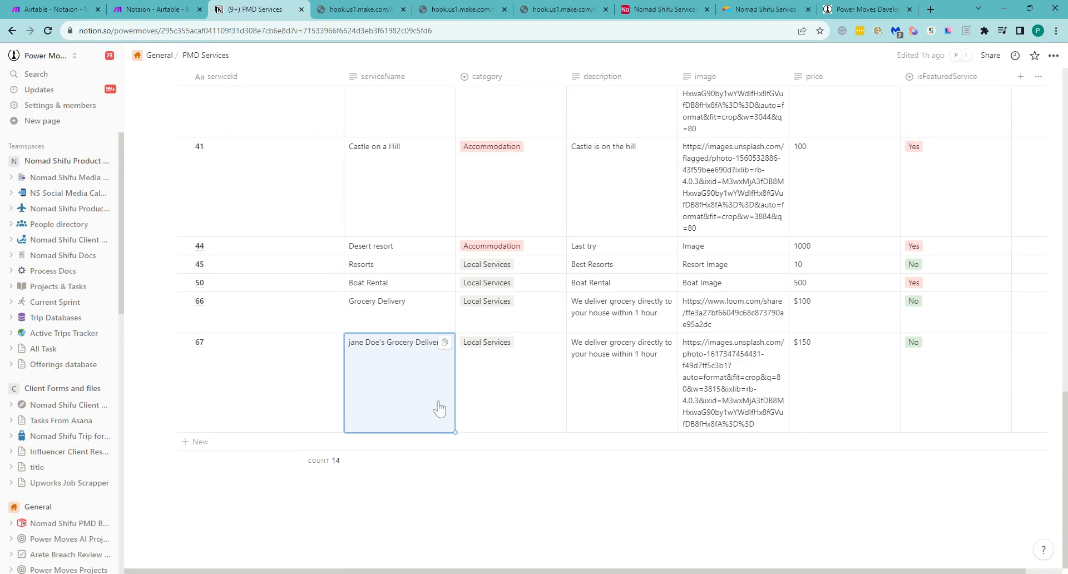
pyautogui.press('Escape')
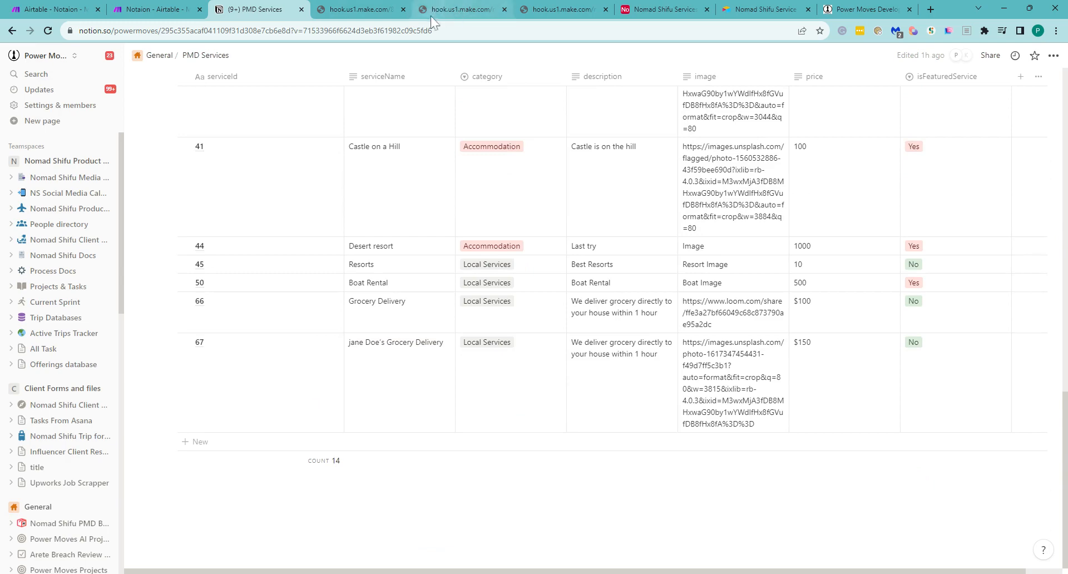
pyautogui.click(653, 10)
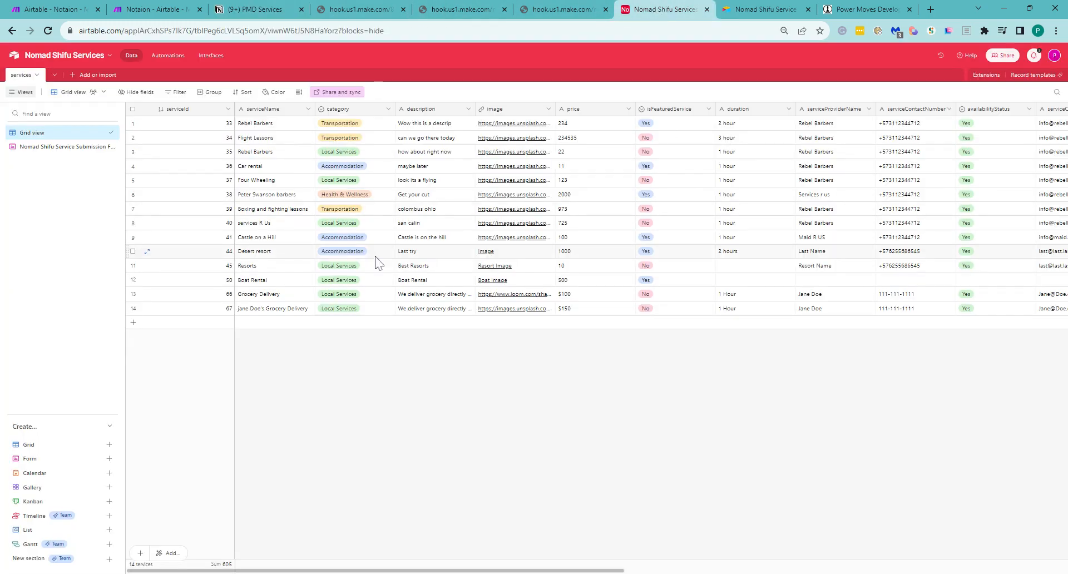